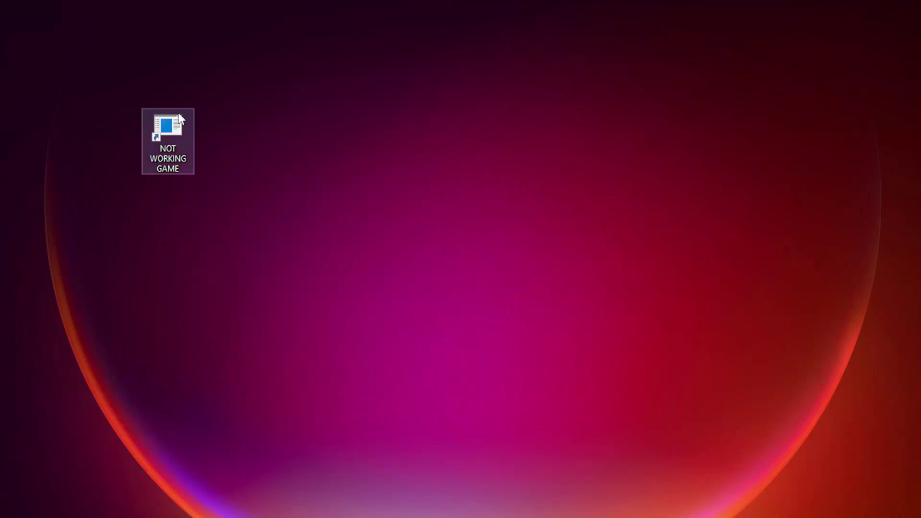
Step: Open Properties for the NOT WORKING GAME desktop shortcut and move the dialog toward the centre
{"action": "right_click", "coordinate": [186, 142]}
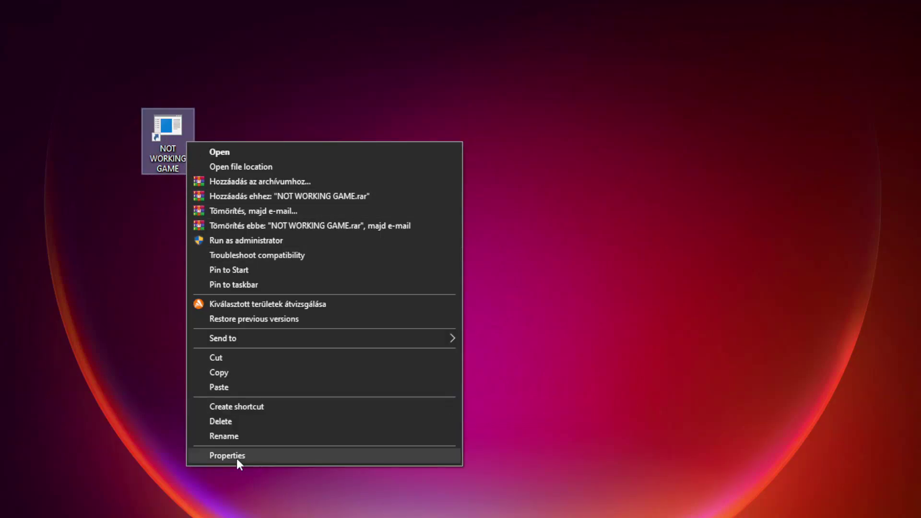
{"action": "left_click", "coordinate": [339, 459]}
{"action": "left_click_drag", "start_coordinate": [355, 149], "coordinate": [494, 83]}
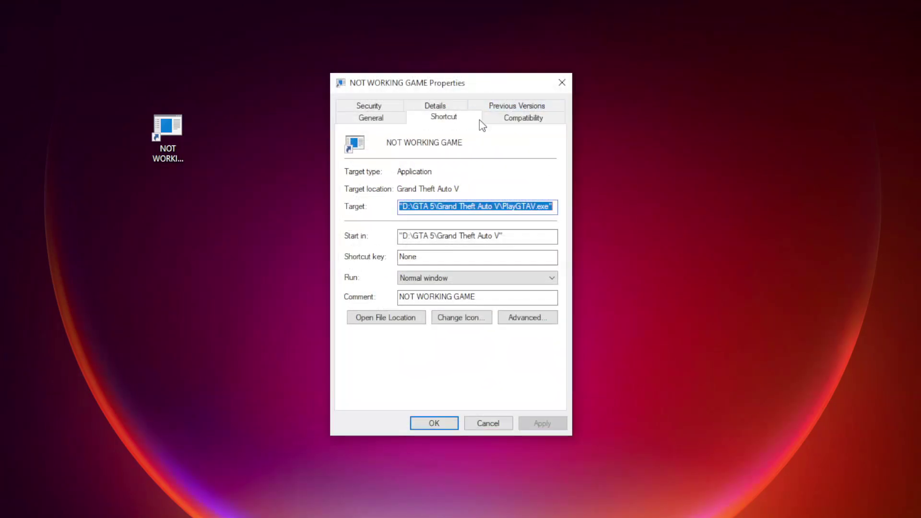
Step: On the Compatibility tab, set Windows 8 mode, disable fullscreen optimizations, run as administrator, and apply
{"action": "left_click", "coordinate": [528, 125]}
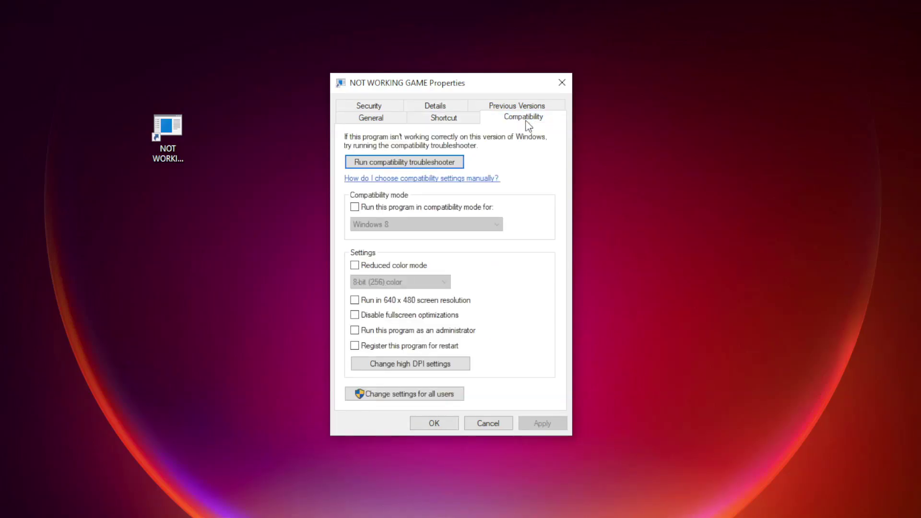
{"action": "left_click", "coordinate": [354, 207]}
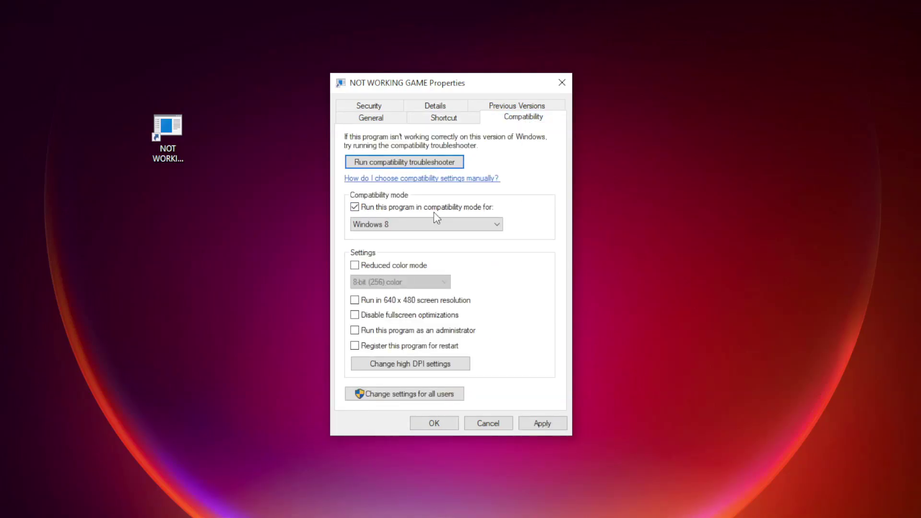
{"action": "left_click", "coordinate": [407, 224]}
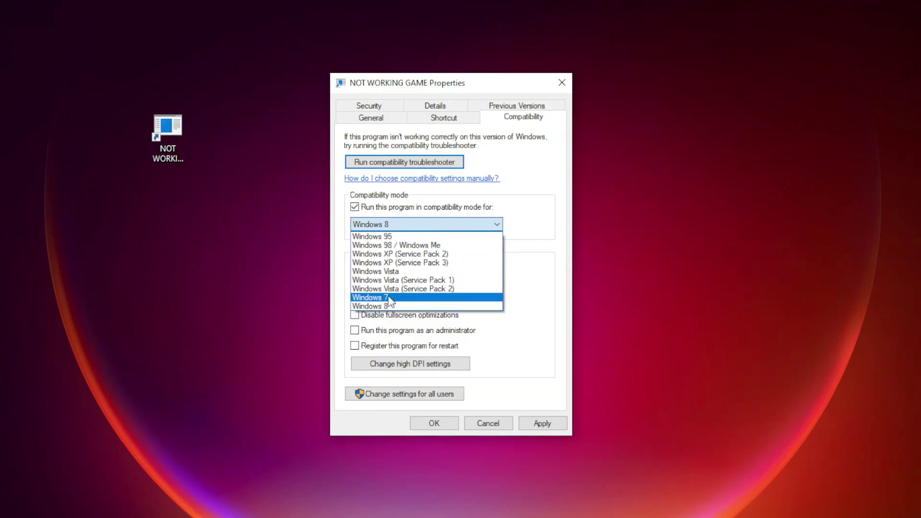
{"action": "left_click", "coordinate": [399, 307]}
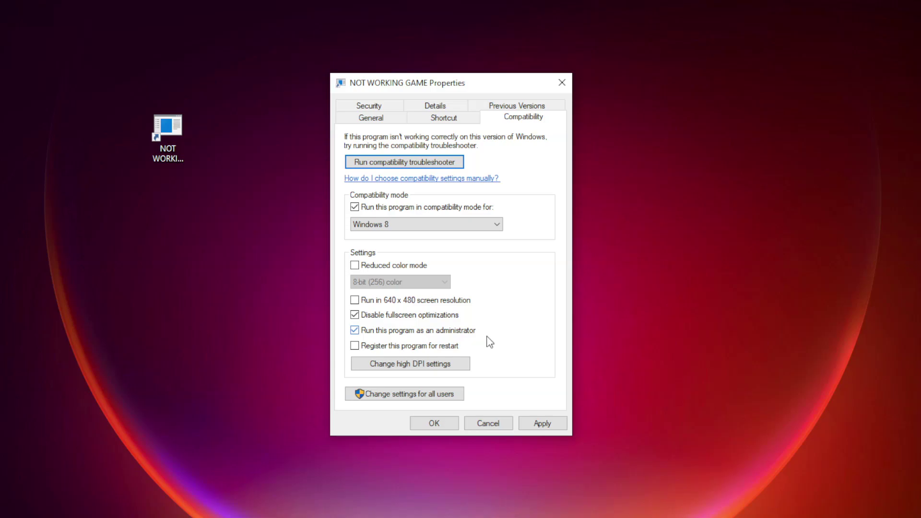
{"action": "left_click", "coordinate": [543, 426]}
{"action": "left_click", "coordinate": [434, 424]}
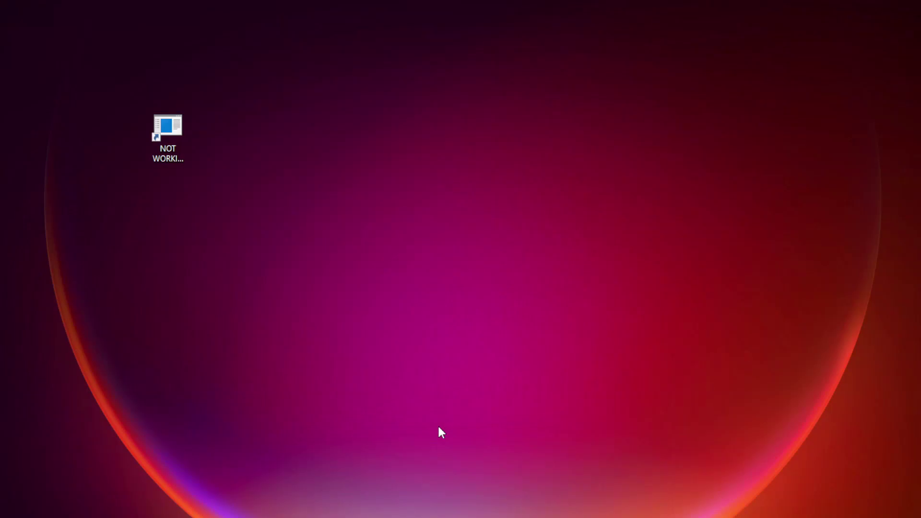
Step: Search Windows for 'device manager'
{"action": "left_click", "coordinate": [172, 142]}
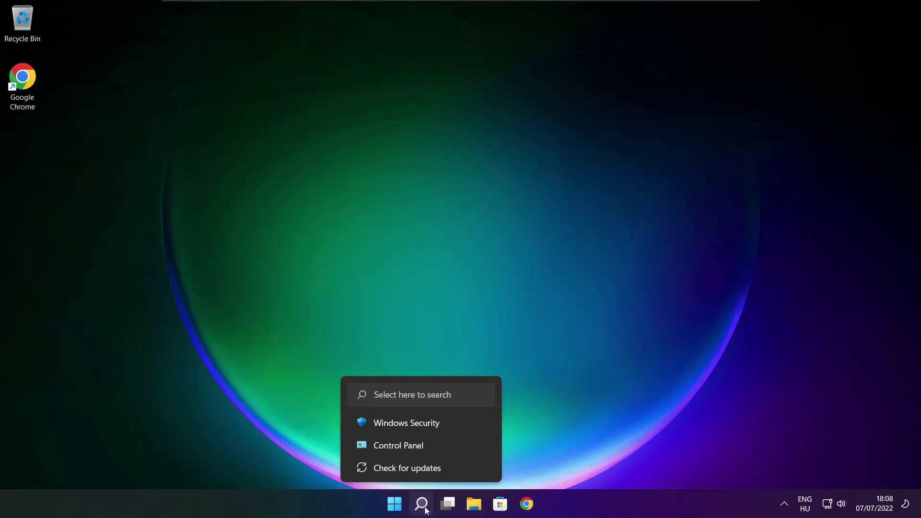
{"action": "left_click", "coordinate": [423, 504]}
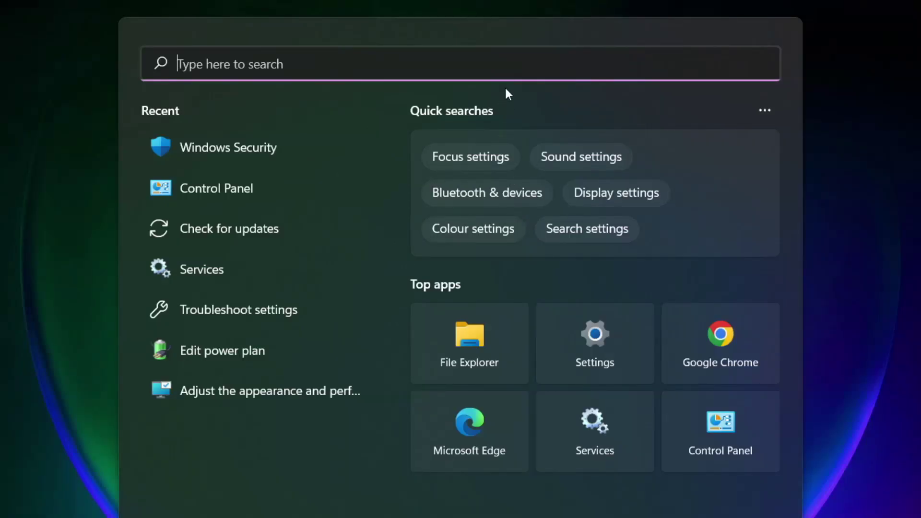
{"action": "type", "text": "d"}
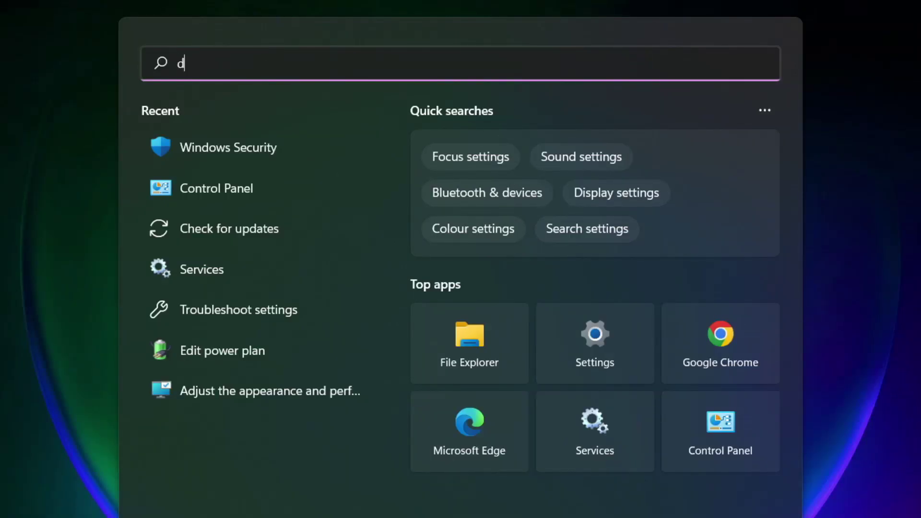
{"action": "type", "text": "evice ma"}
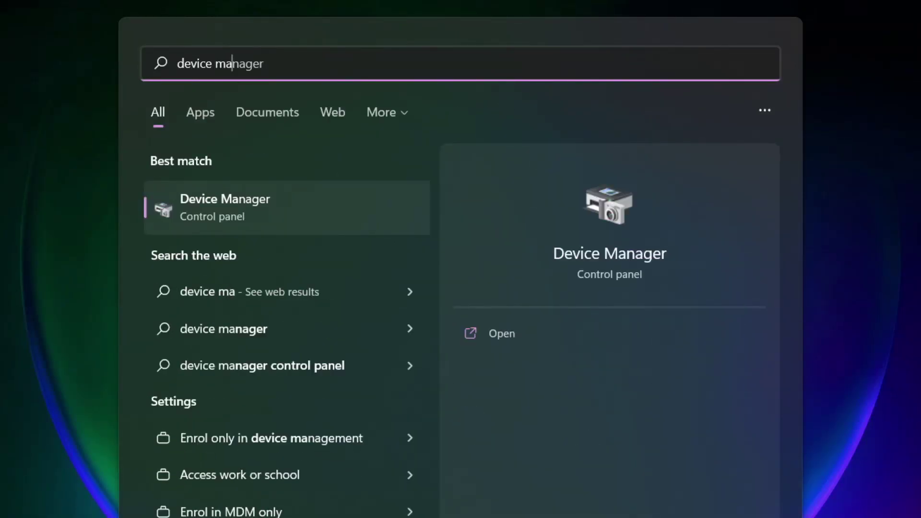
{"action": "type", "text": "nager"}
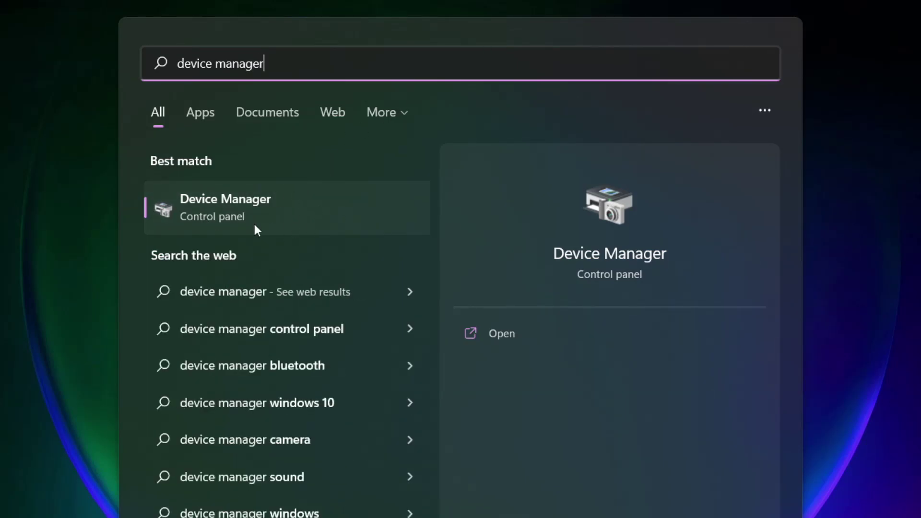
Step: Launch Device Manager maximized, expand Display adaptors and bring up VMware SVGA 3D's context menu
{"action": "left_click", "coordinate": [338, 211]}
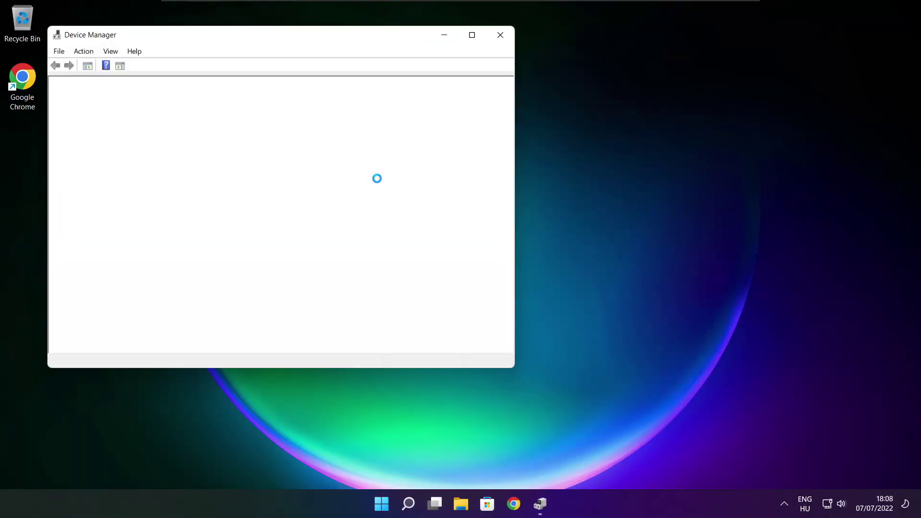
{"action": "left_click", "coordinate": [472, 35]}
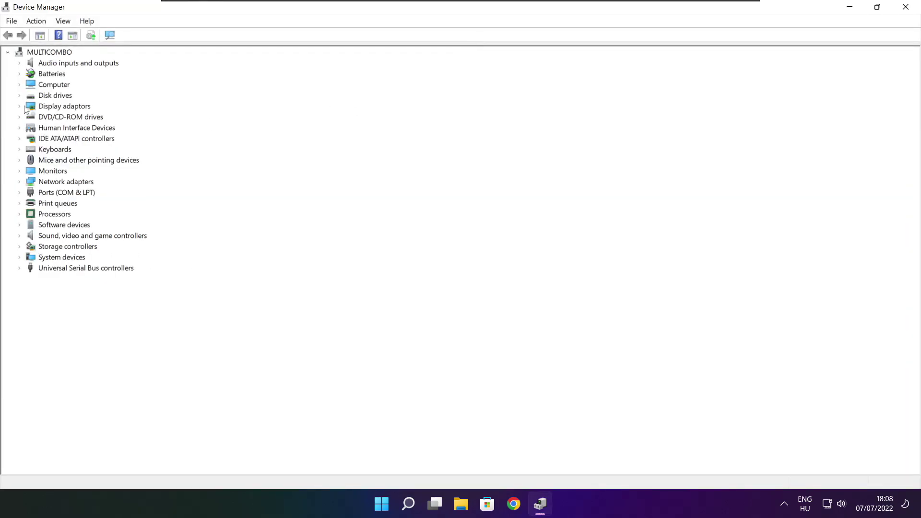
{"action": "left_click", "coordinate": [52, 107]}
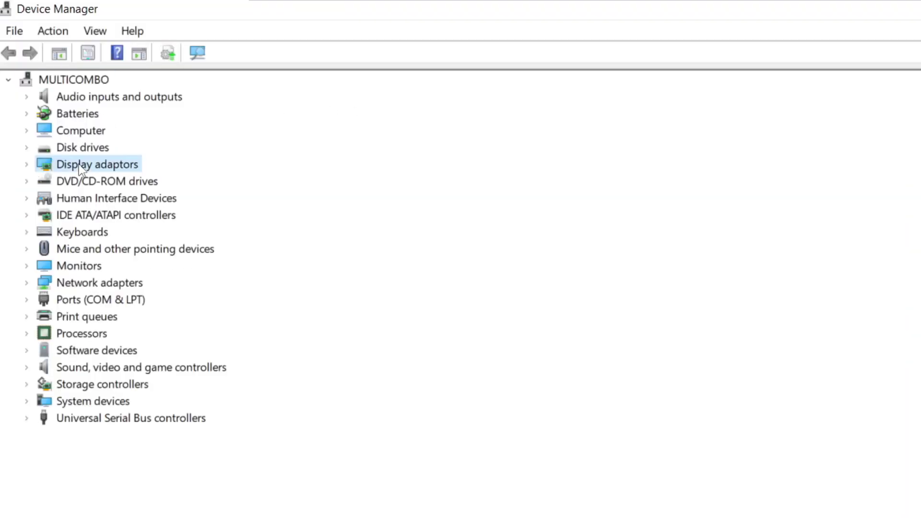
{"action": "left_click", "coordinate": [27, 165]}
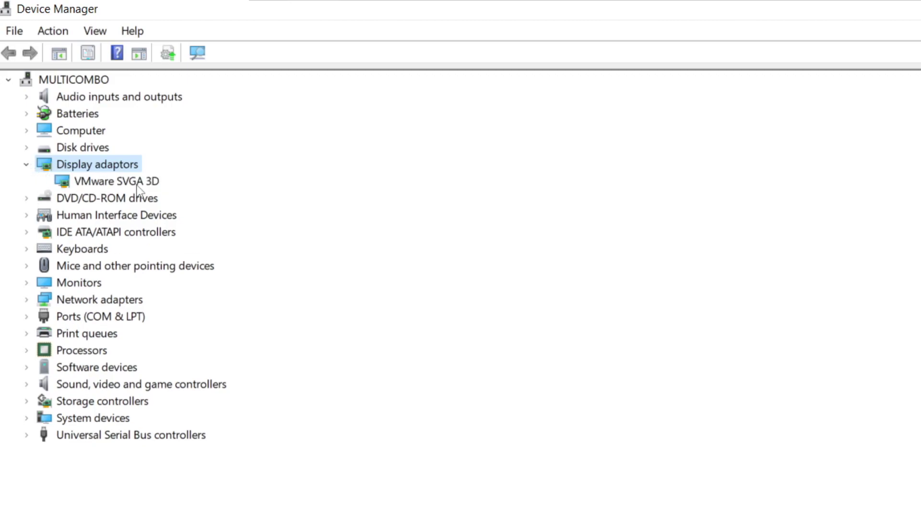
{"action": "left_click", "coordinate": [154, 183]}
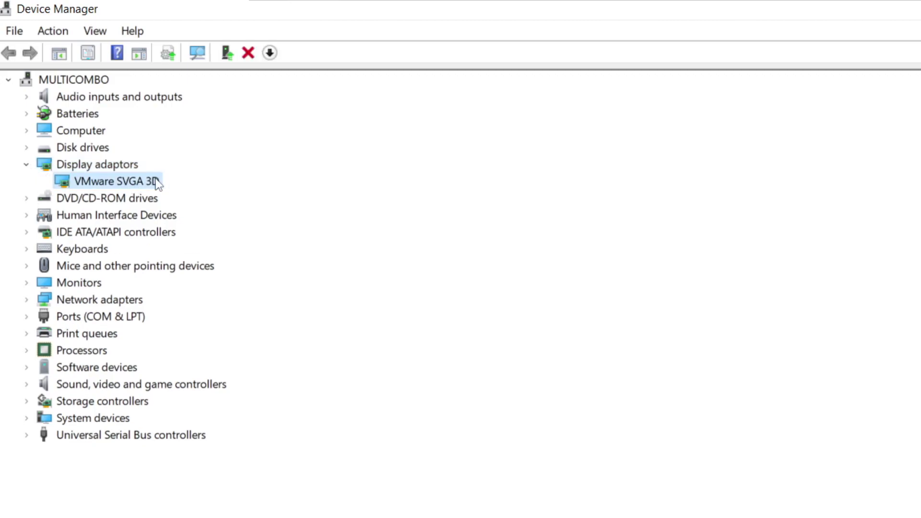
{"action": "right_click", "coordinate": [99, 185]}
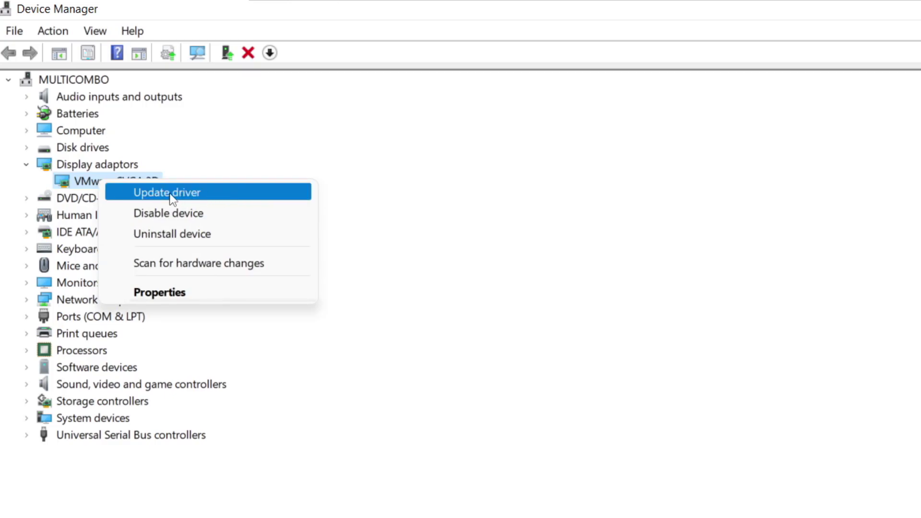
Step: Run an automatic driver search for VMware SVGA 3D, then close the wizard reporting the best driver installed
{"action": "left_click", "coordinate": [204, 194]}
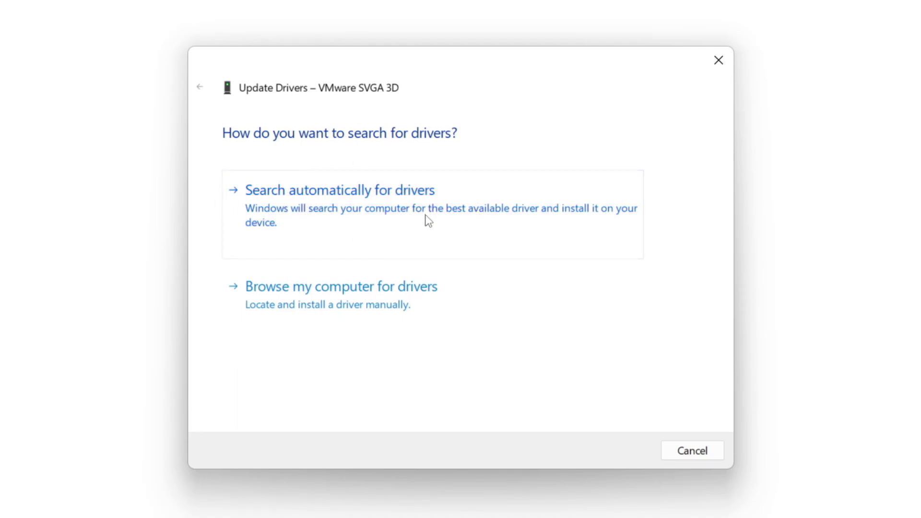
{"action": "left_click", "coordinate": [403, 213]}
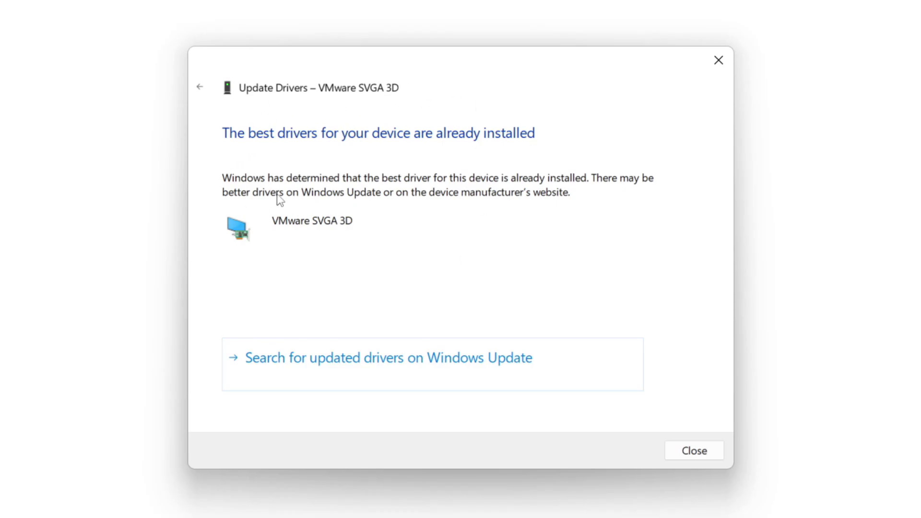
{"action": "left_click", "coordinate": [693, 452]}
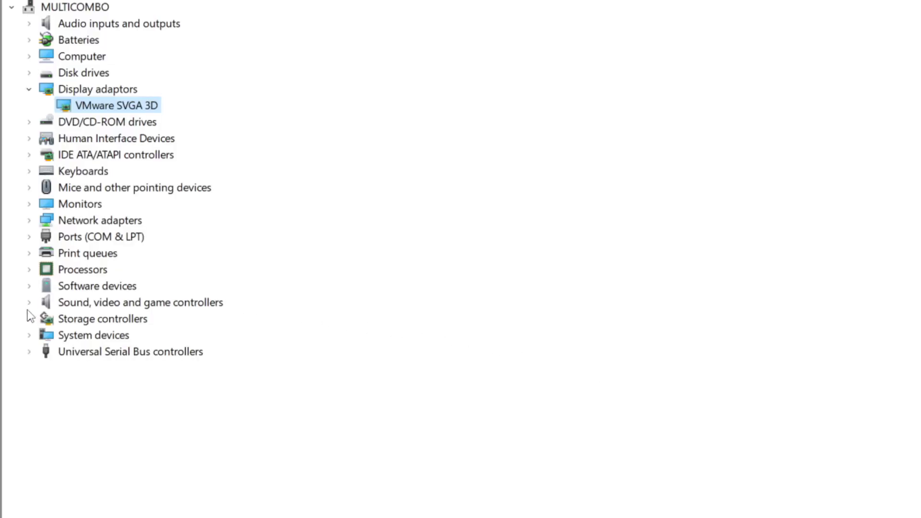
Step: Under Sound, video and game controllers, auto-search drivers for High Definition Audio Device, then close the wizard
{"action": "left_click", "coordinate": [53, 303]}
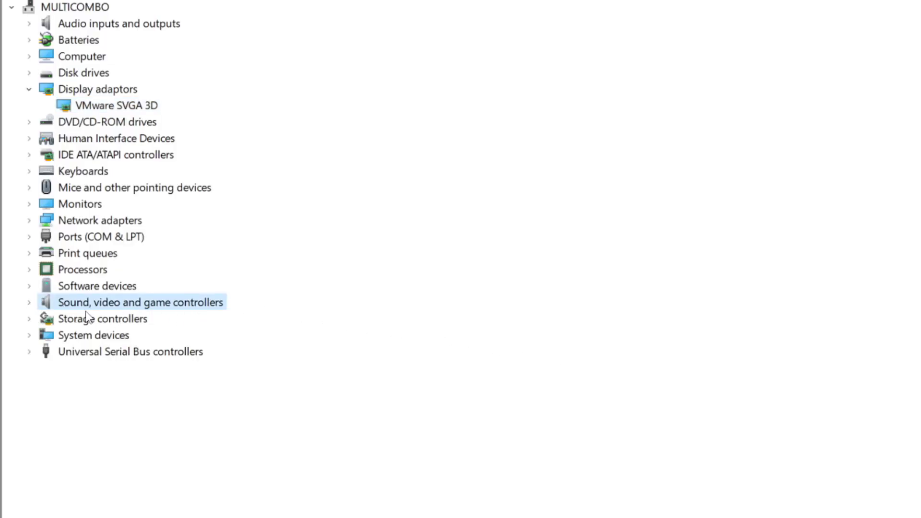
{"action": "left_click", "coordinate": [29, 303]}
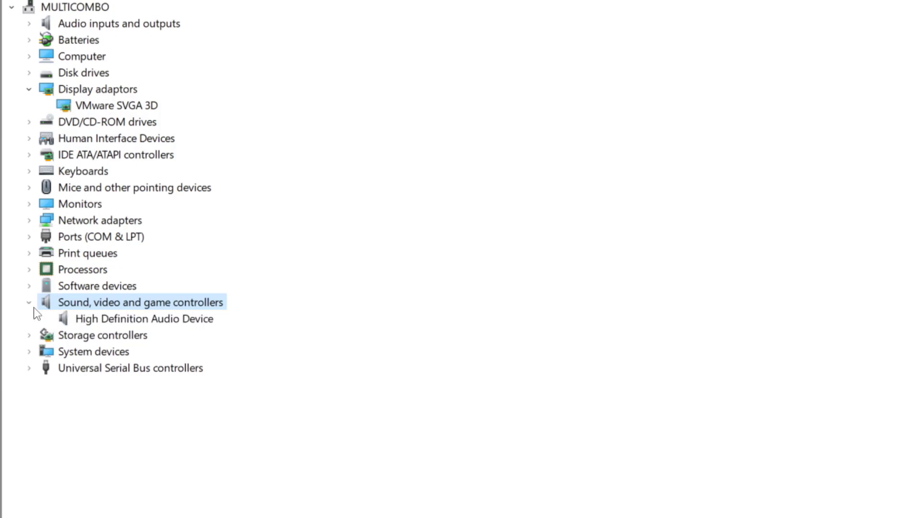
{"action": "left_click", "coordinate": [209, 320]}
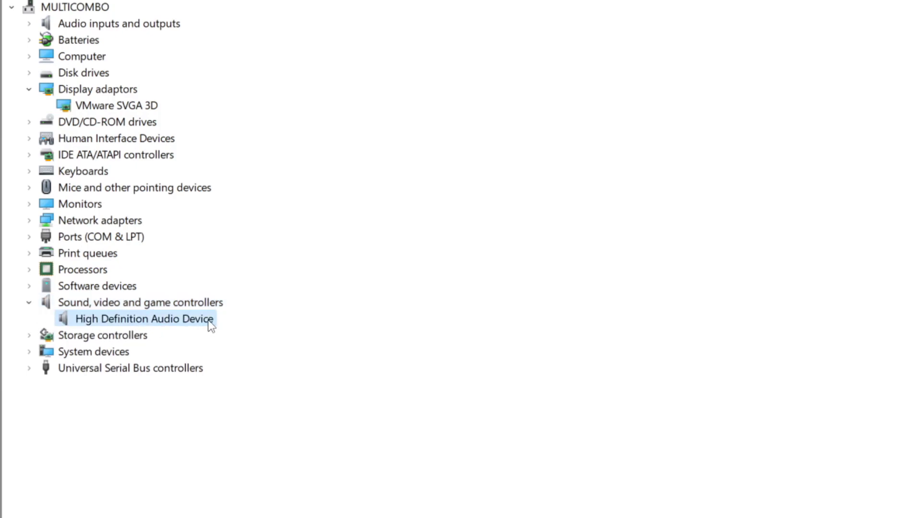
{"action": "right_click", "coordinate": [134, 320]}
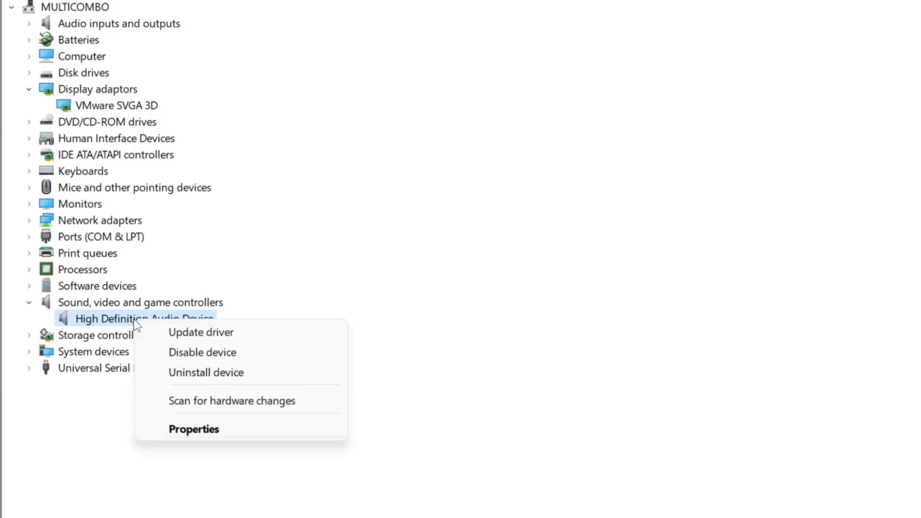
{"action": "left_click", "coordinate": [274, 339]}
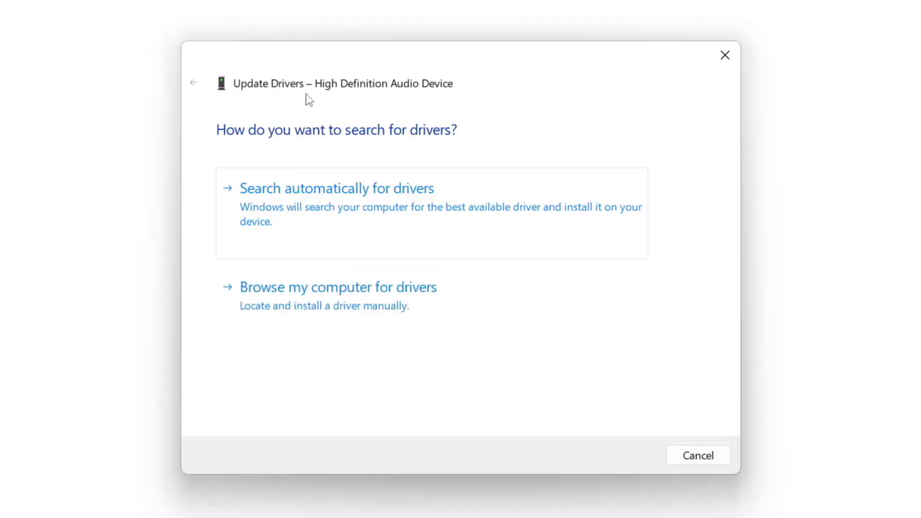
{"action": "left_click", "coordinate": [367, 210]}
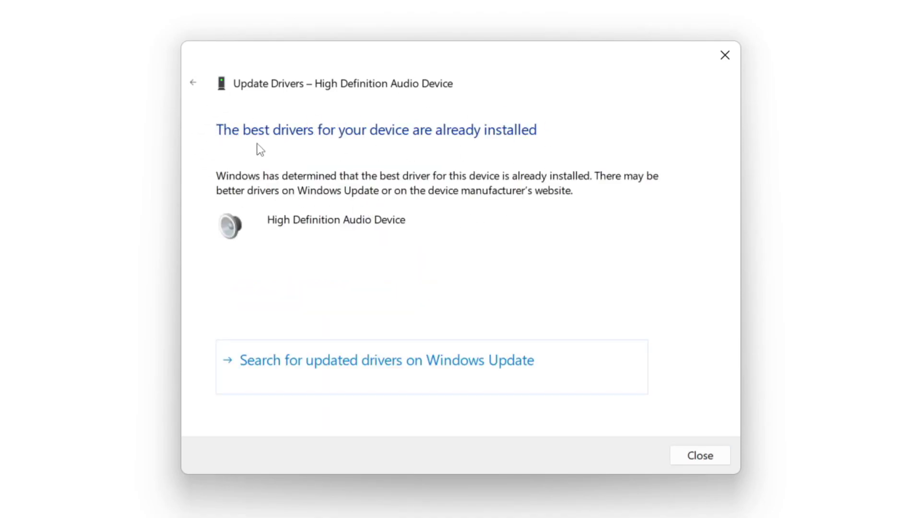
{"action": "left_click", "coordinate": [701, 456]}
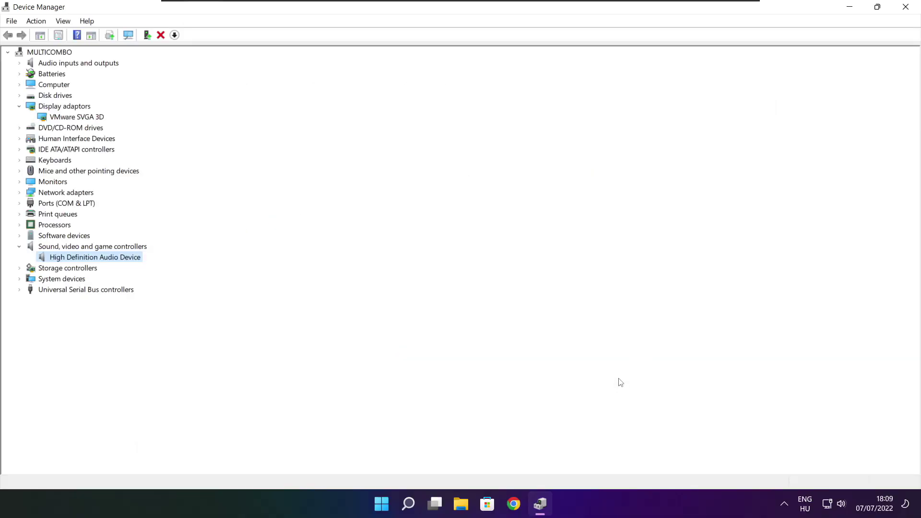
Step: Close Device Manager, search 'updates', run Check for updates, then close Settings
{"action": "left_click", "coordinate": [908, 10]}
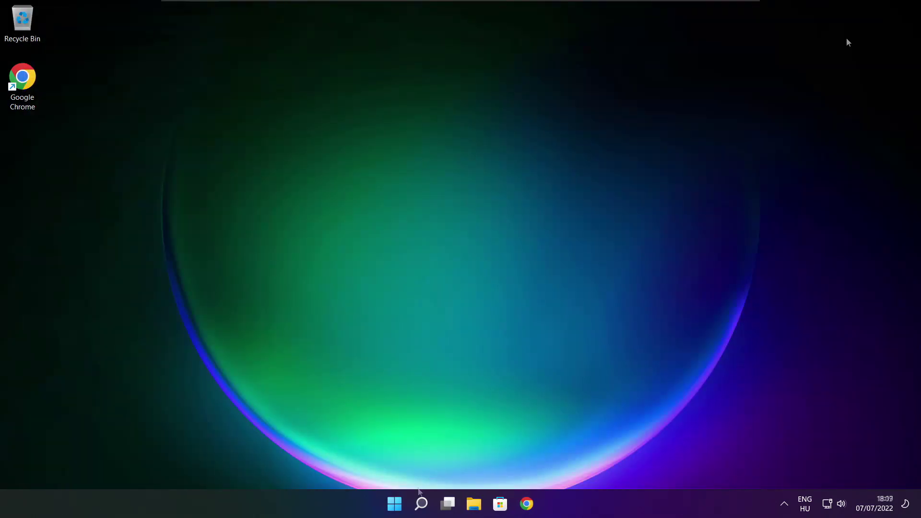
{"action": "left_click", "coordinate": [426, 507]}
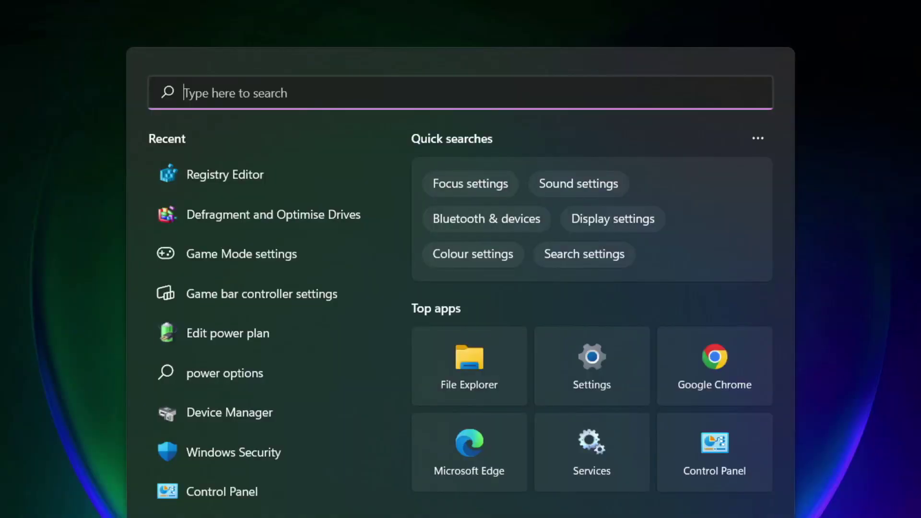
{"action": "type", "text": "u"}
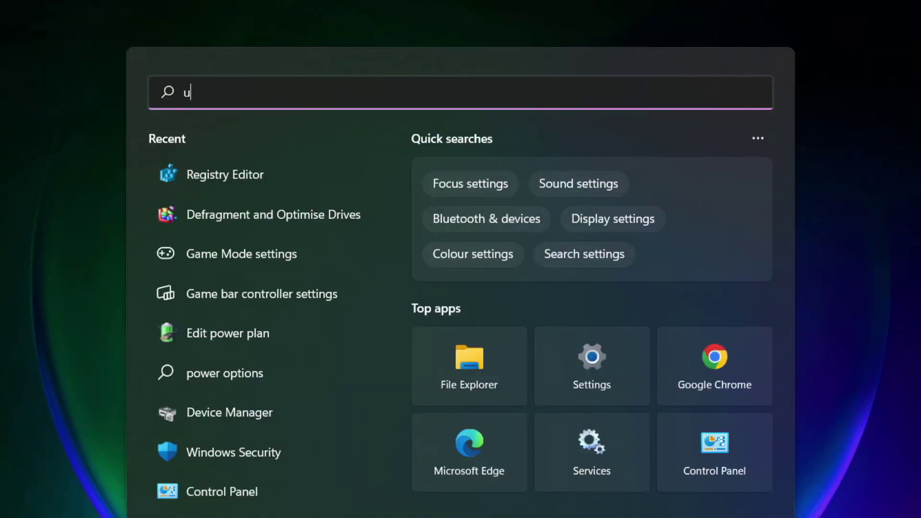
{"action": "type", "text": "pdates"}
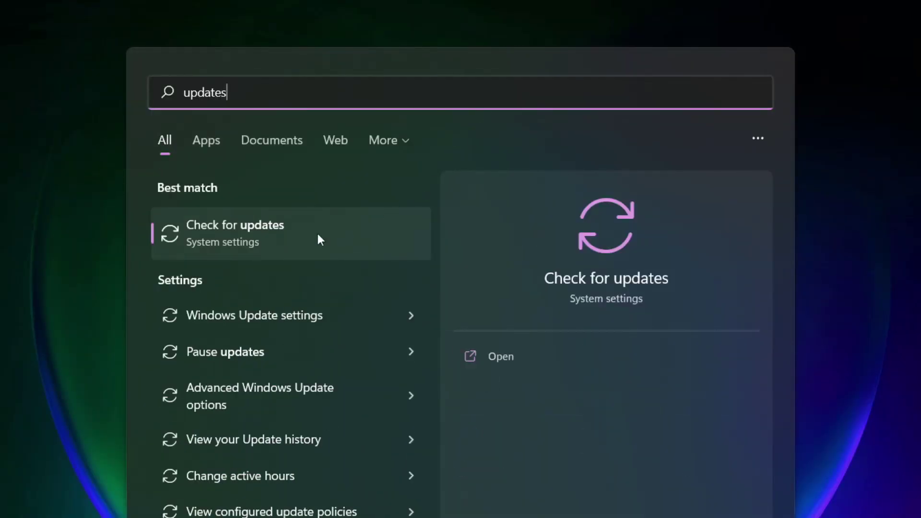
{"action": "left_click", "coordinate": [279, 240]}
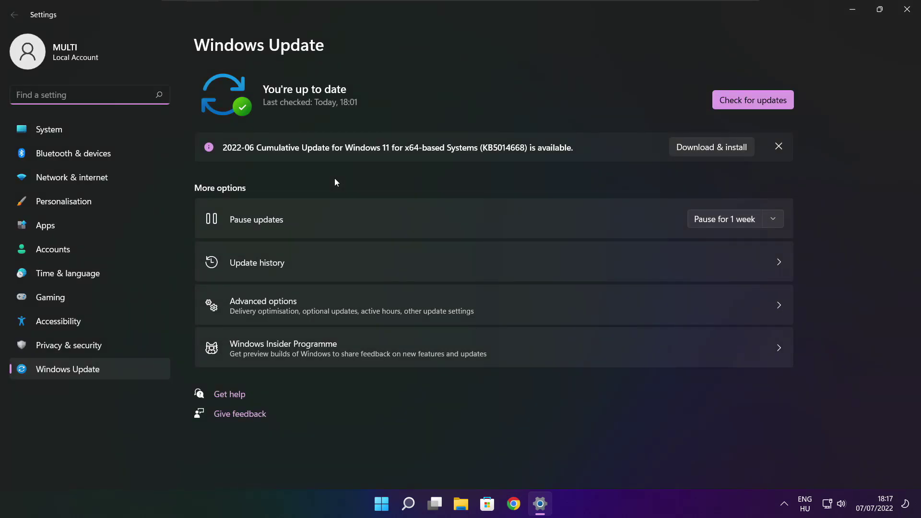
{"action": "left_click", "coordinate": [753, 100]}
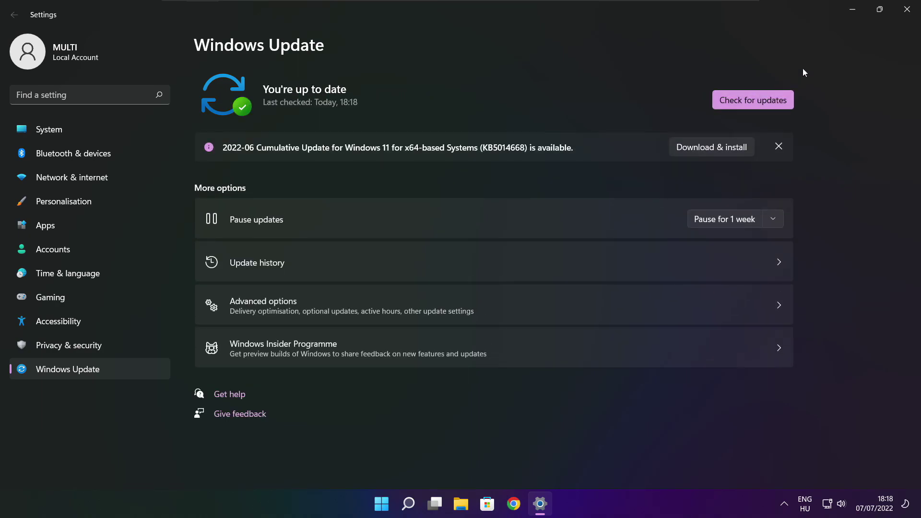
{"action": "left_click", "coordinate": [905, 13]}
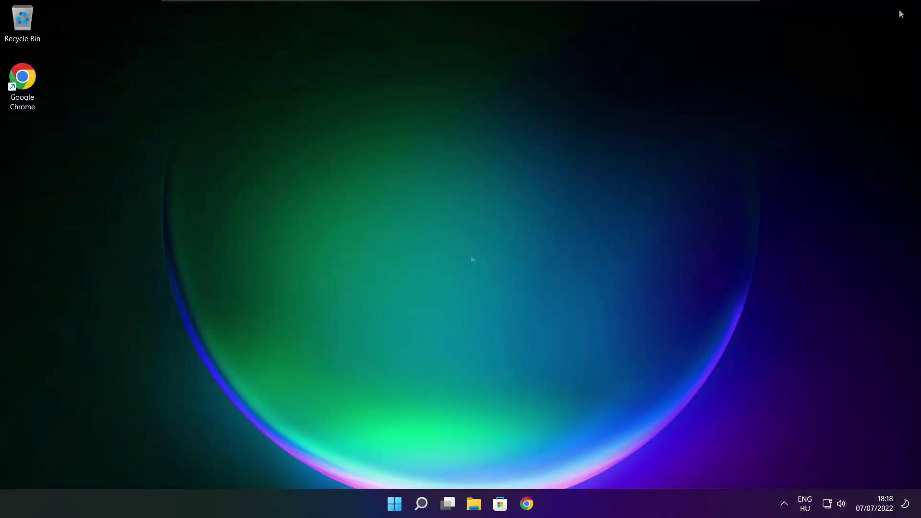
Step: Return to Chrome's DirectX End-User Runtime Web Installer page and download dxwebsetup.exe
{"action": "left_click", "coordinate": [526, 506]}
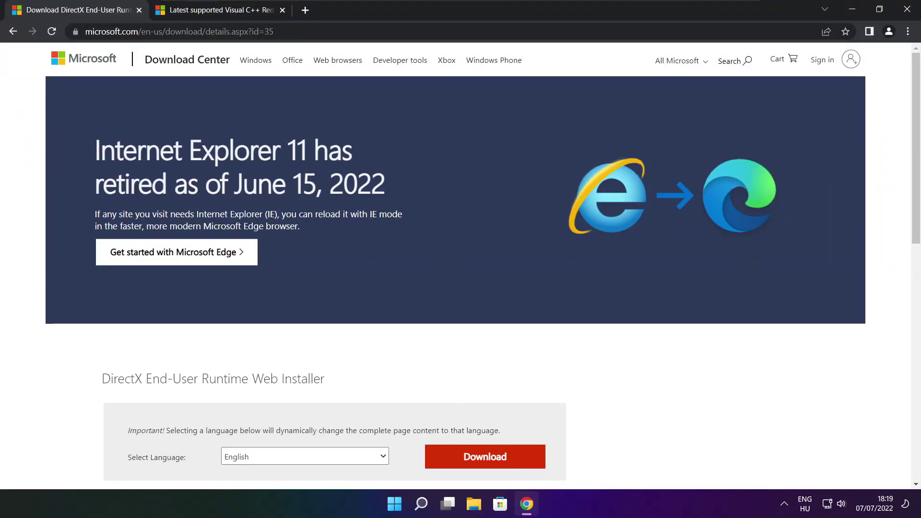
{"action": "left_click", "coordinate": [271, 31]}
{"action": "left_click", "coordinate": [271, 31]}
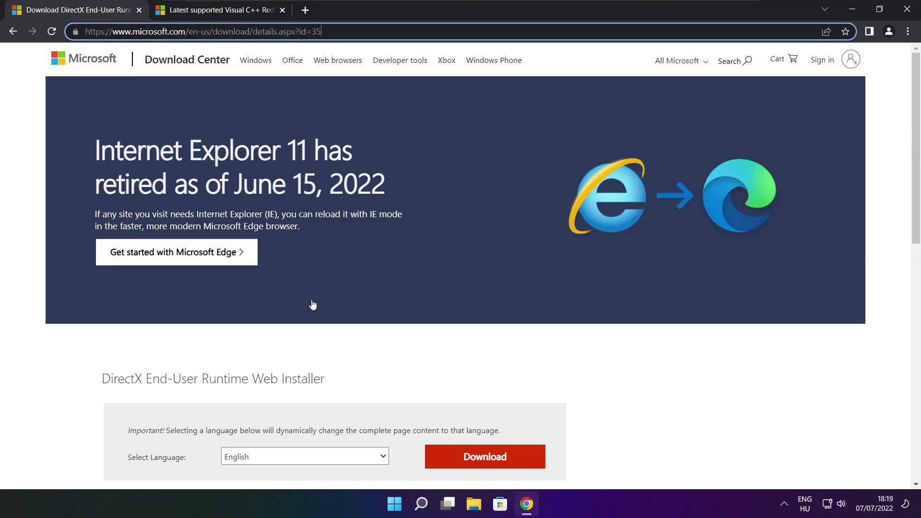
{"action": "left_click", "coordinate": [332, 349]}
{"action": "left_click_drag", "start_coordinate": [914, 139], "coordinate": [916, 211]}
{"action": "left_click_drag", "start_coordinate": [342, 198], "coordinate": [393, 203]}
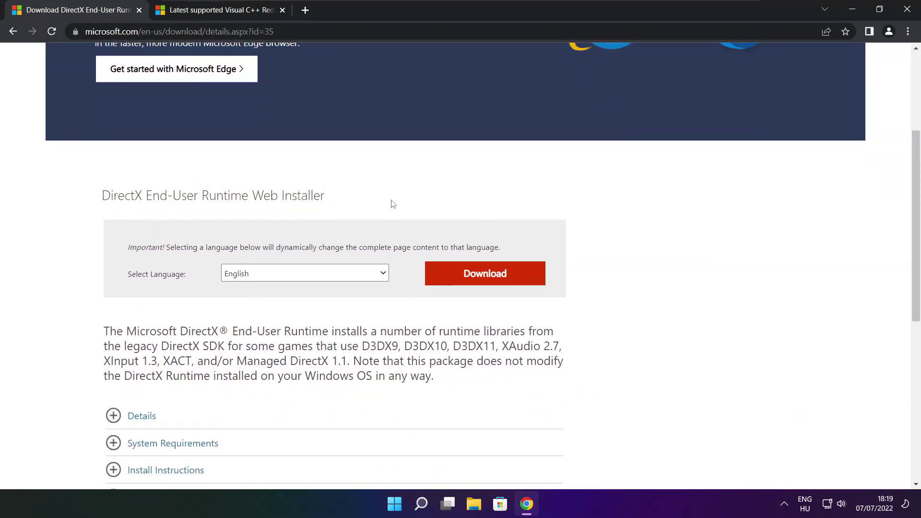
{"action": "left_click", "coordinate": [488, 277]}
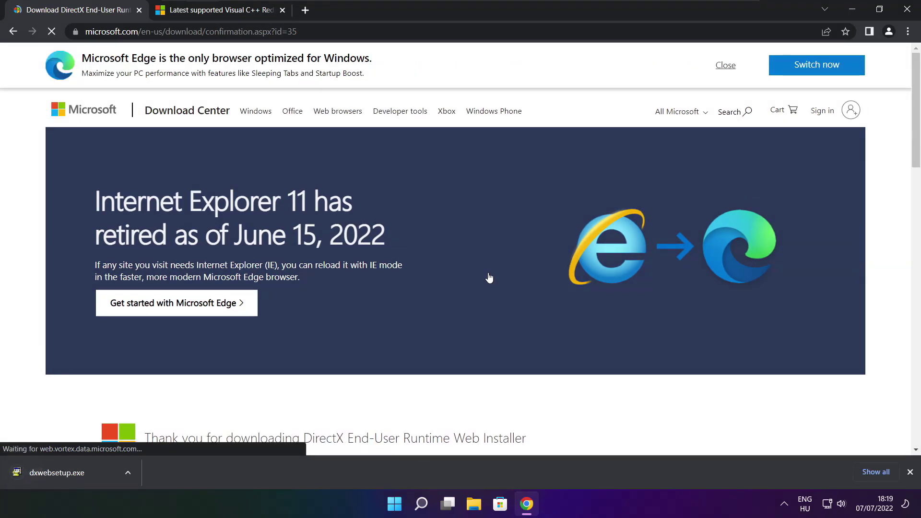
Step: Launch dxwebsetup.exe and accept the DirectX license agreement
{"action": "left_click", "coordinate": [86, 473]}
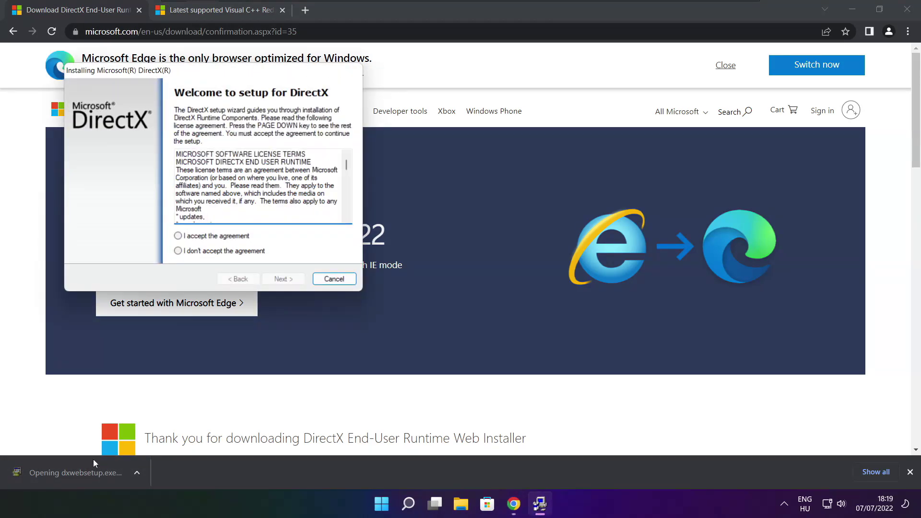
{"action": "left_click_drag", "start_coordinate": [193, 71], "coordinate": [438, 135]}
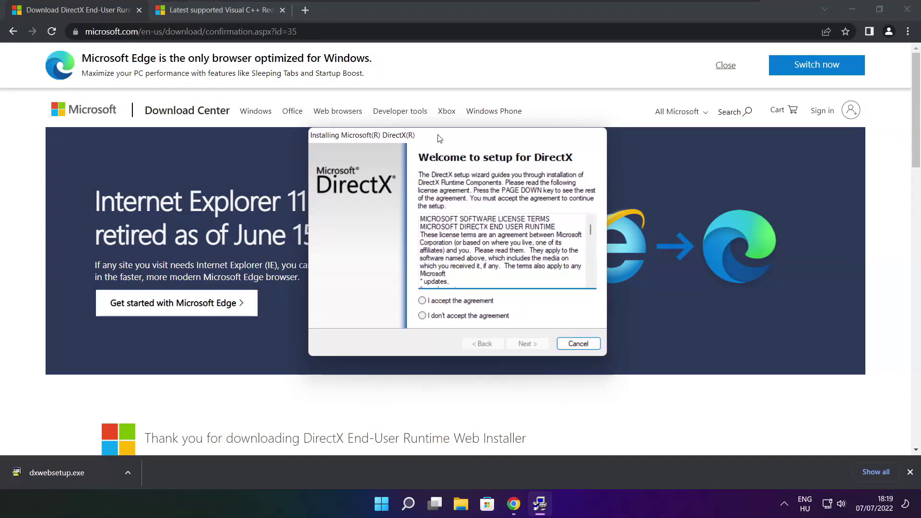
{"action": "left_click_drag", "start_coordinate": [590, 229], "coordinate": [591, 272]}
{"action": "left_click", "coordinate": [422, 301]}
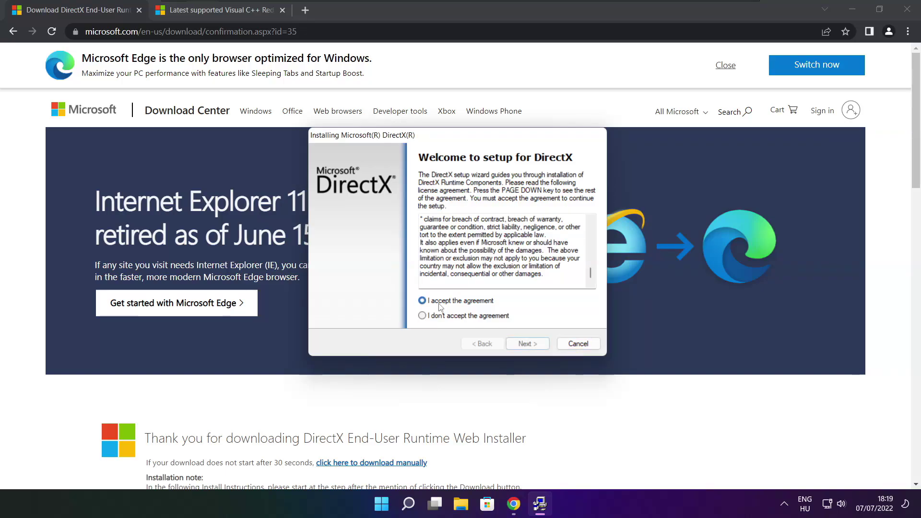
{"action": "left_click", "coordinate": [530, 345]}
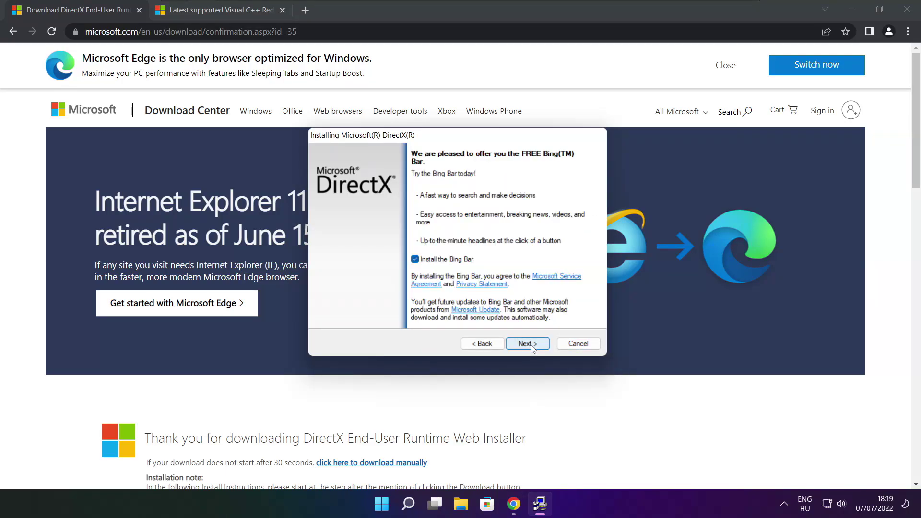
Step: Decline the Bing Bar, install the DirectX components, and finish the setup
{"action": "left_click", "coordinate": [415, 259]}
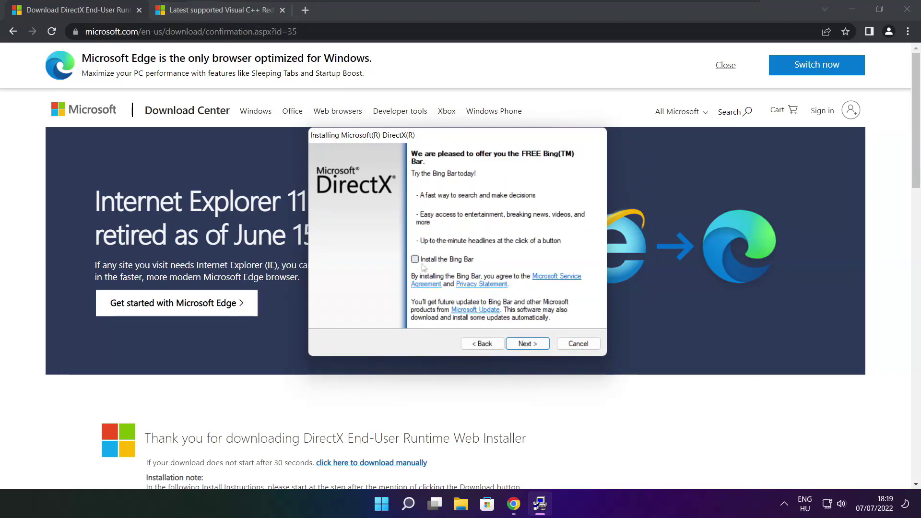
{"action": "left_click", "coordinate": [537, 346]}
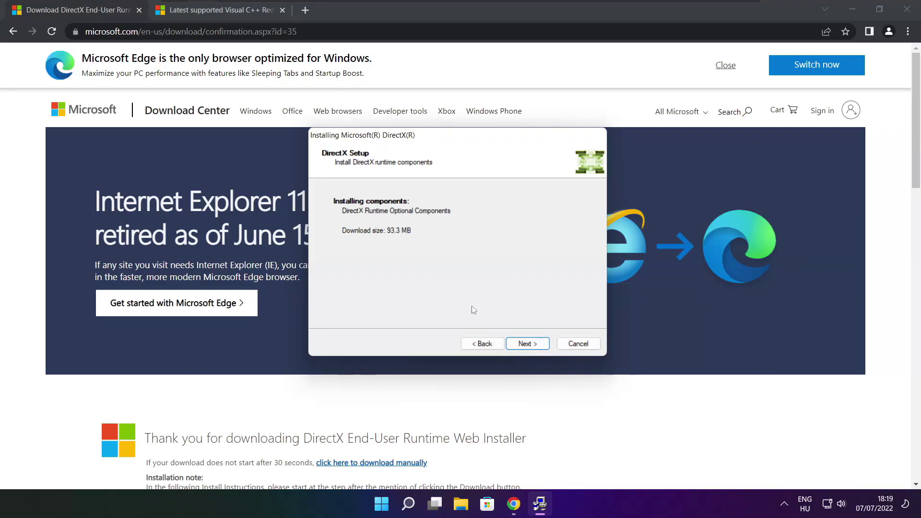
{"action": "left_click", "coordinate": [529, 345]}
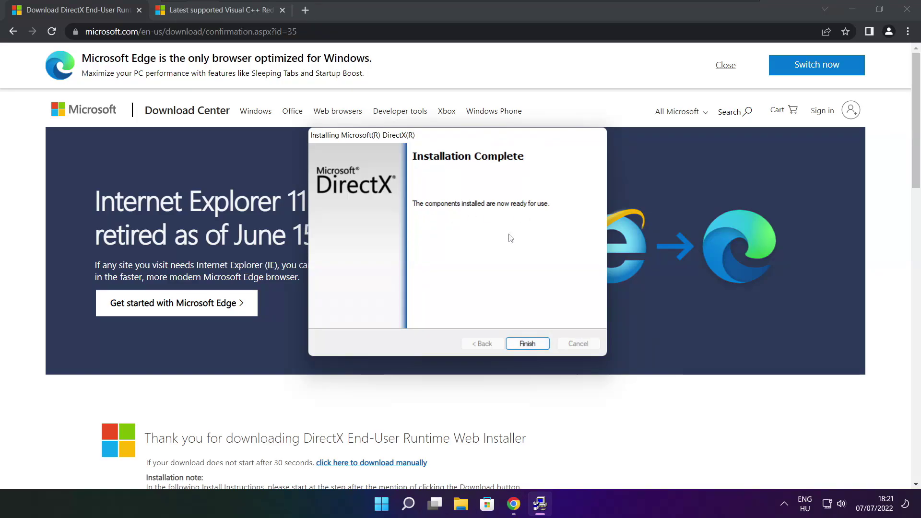
{"action": "left_click", "coordinate": [530, 345]}
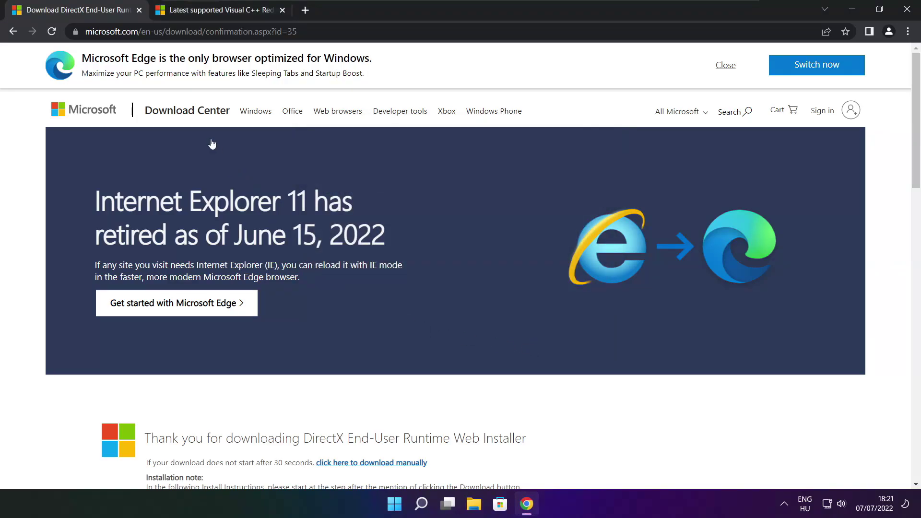